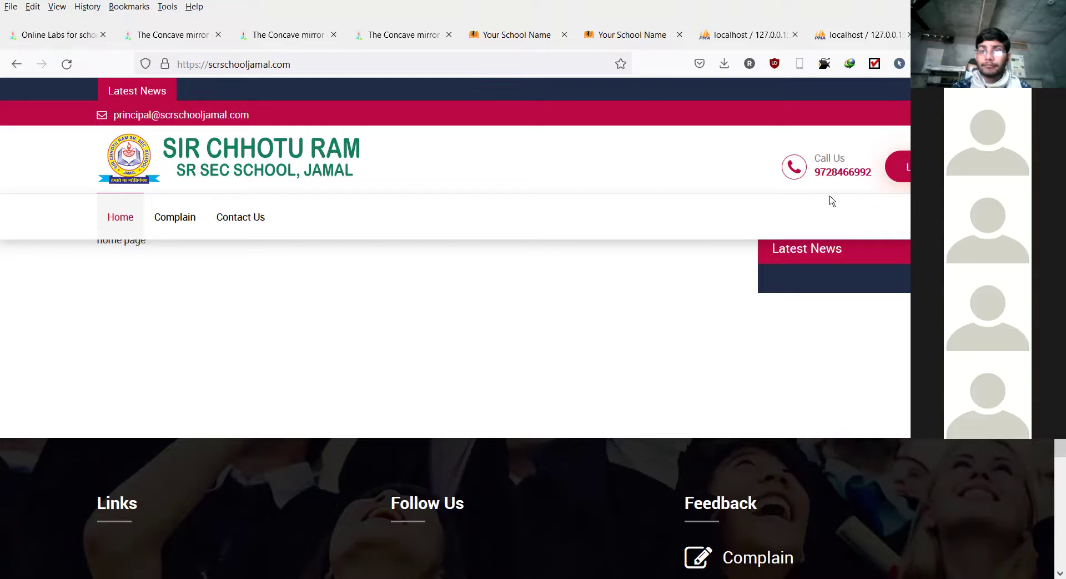
Open the school's admin dashboard from the website and look through its list of modules.
mouse_move(896, 179)
click(888, 262)
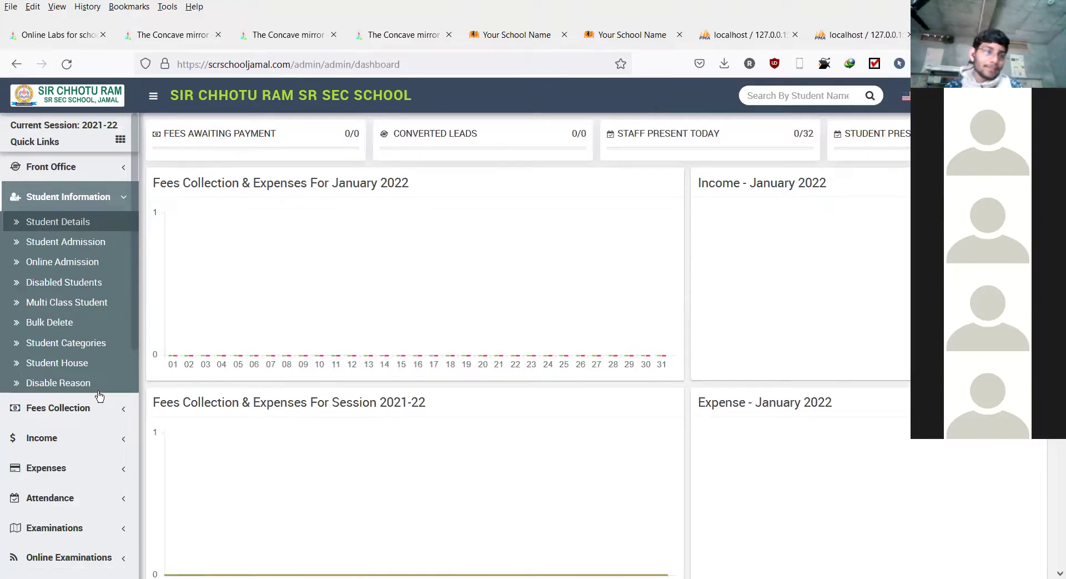
scroll(96, 397, down, 2)
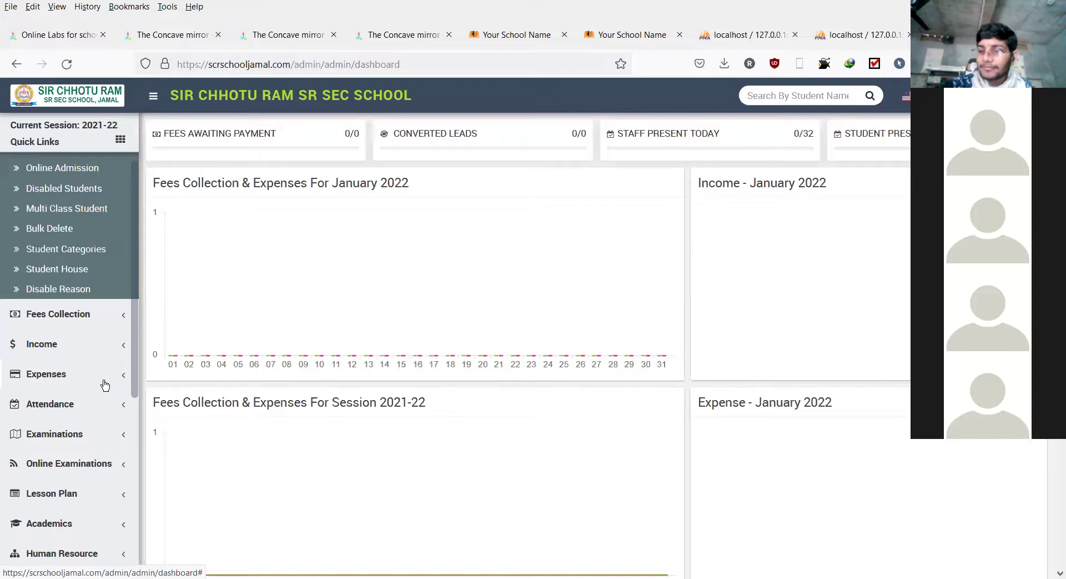
scroll(105, 384, down, 6)
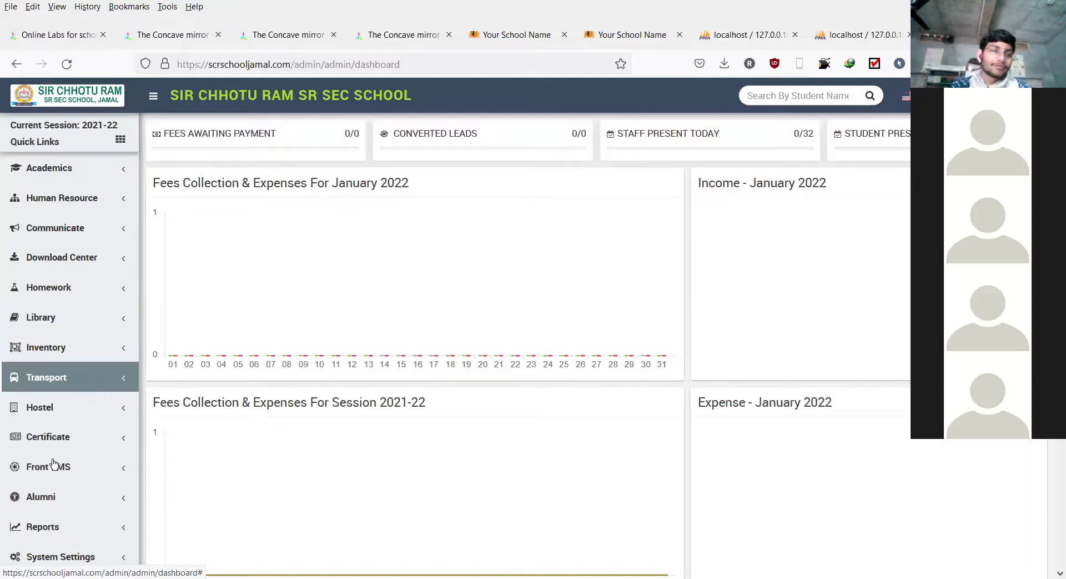
click(108, 268)
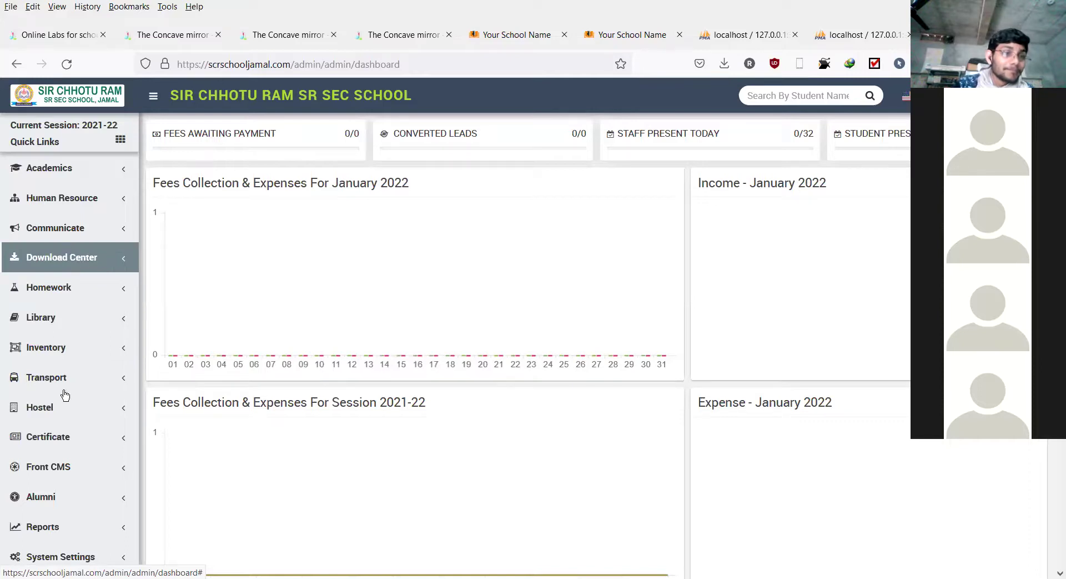
scroll(64, 395, up, 6)
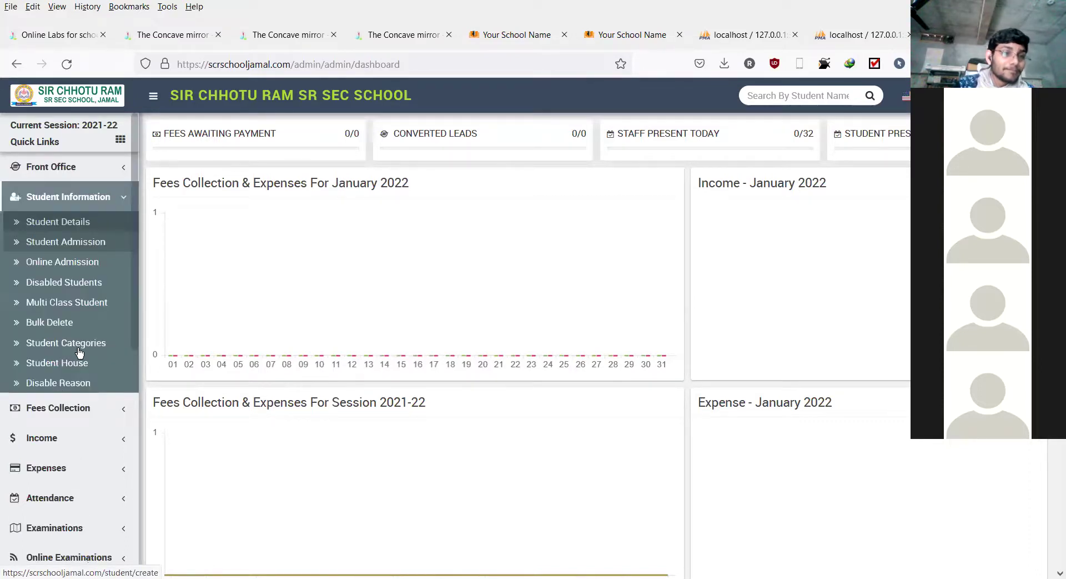
List the class 12 SCIENCE students in Student Attendance for 24-01-2022.
scroll(78, 344, down, 5)
click(77, 248)
click(76, 270)
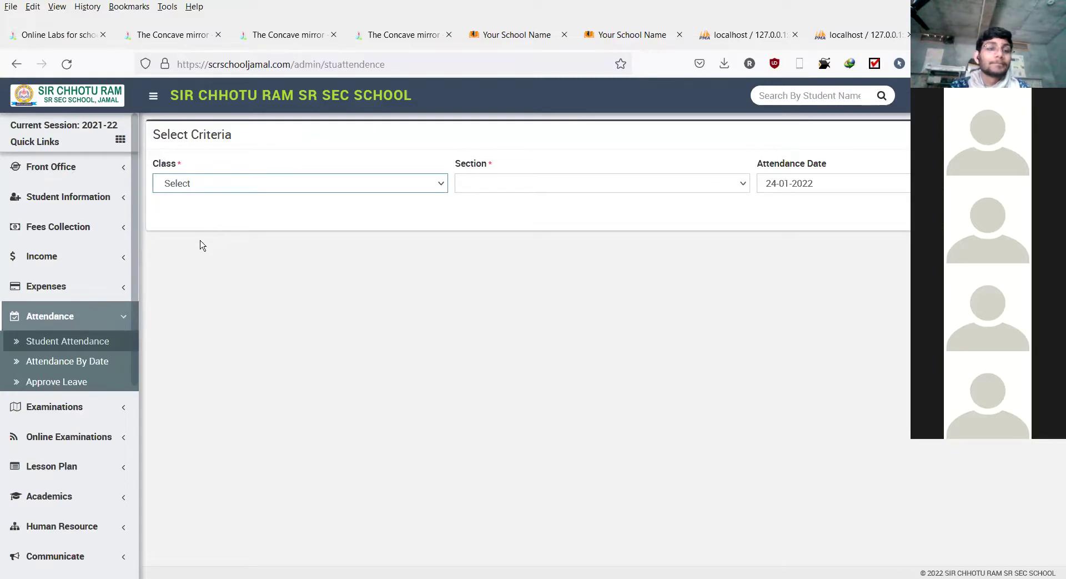
text(11)
click(324, 185)
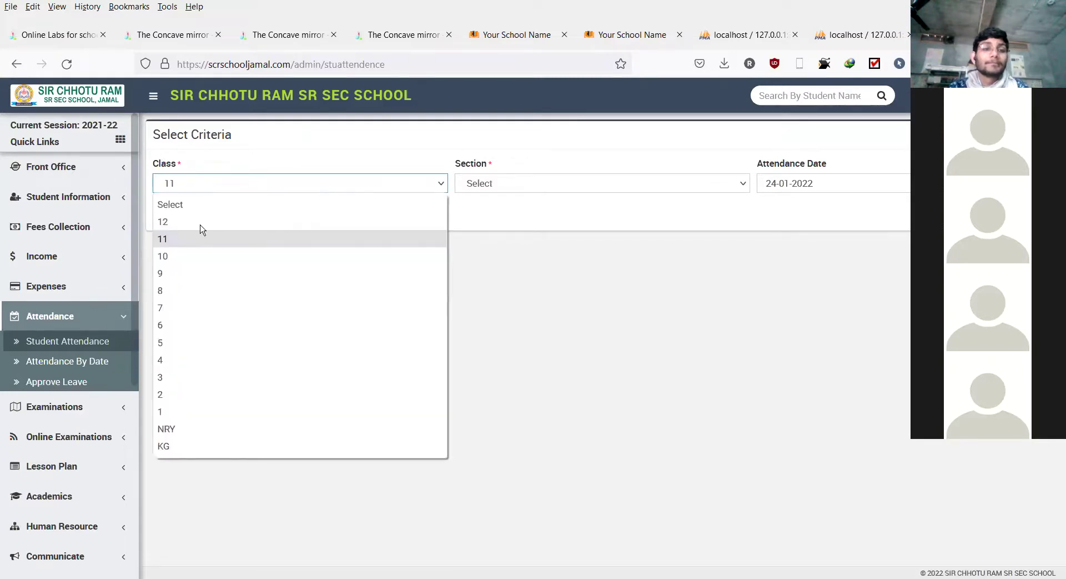
click(414, 217)
key(Tab)
key(s)
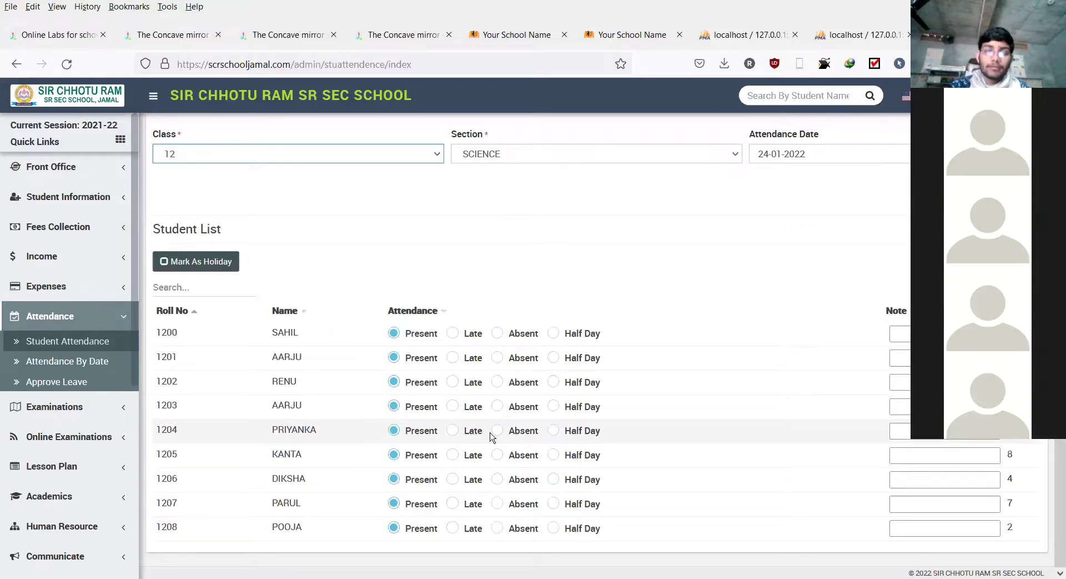
Mark the fifth and ninth students in the list as absent.
key(Right)
key(Right)
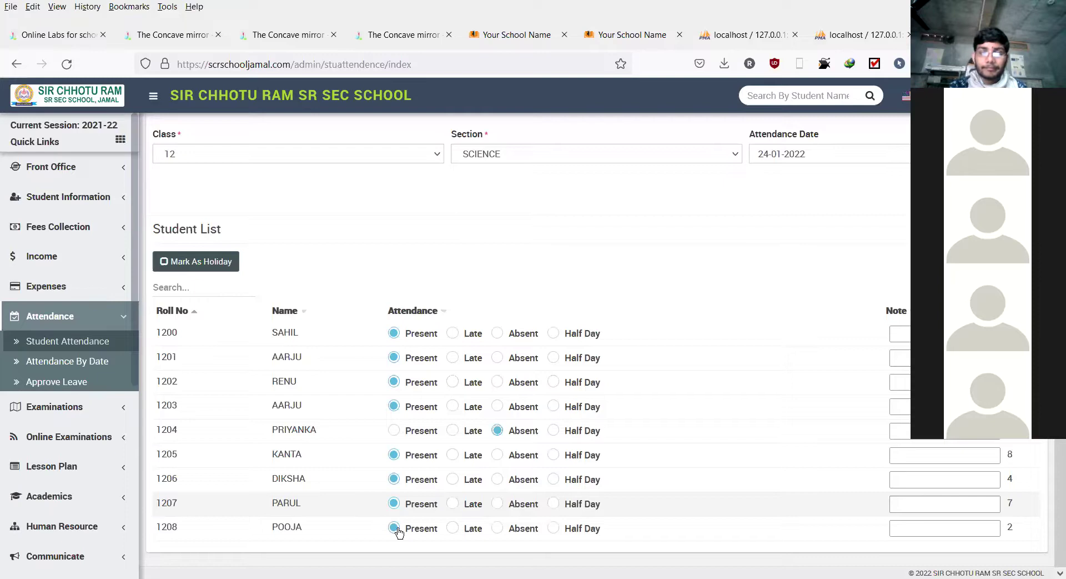
click(508, 528)
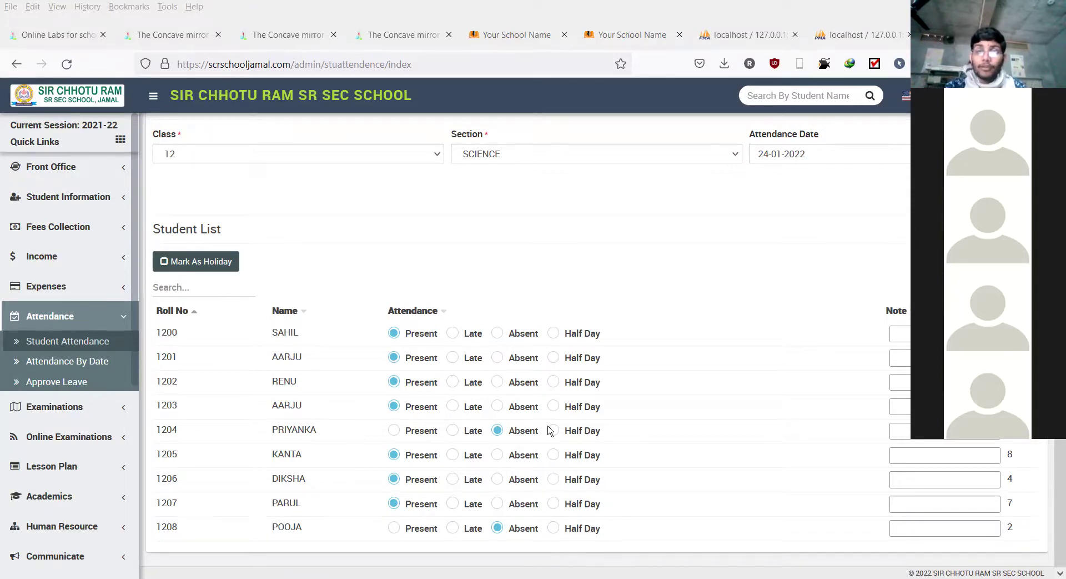
click(407, 334)
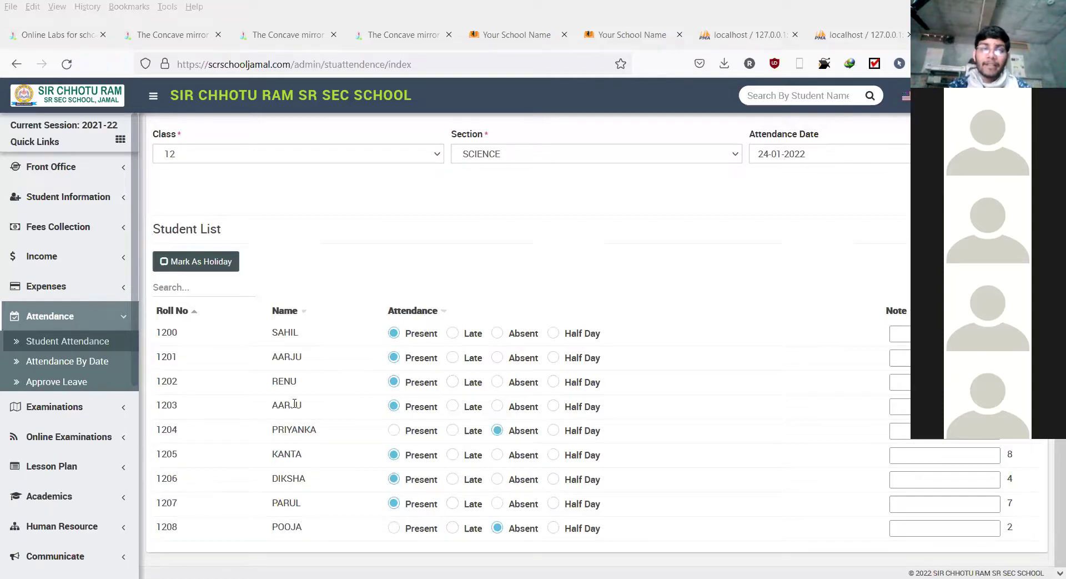
double_click(306, 335)
click(189, 340)
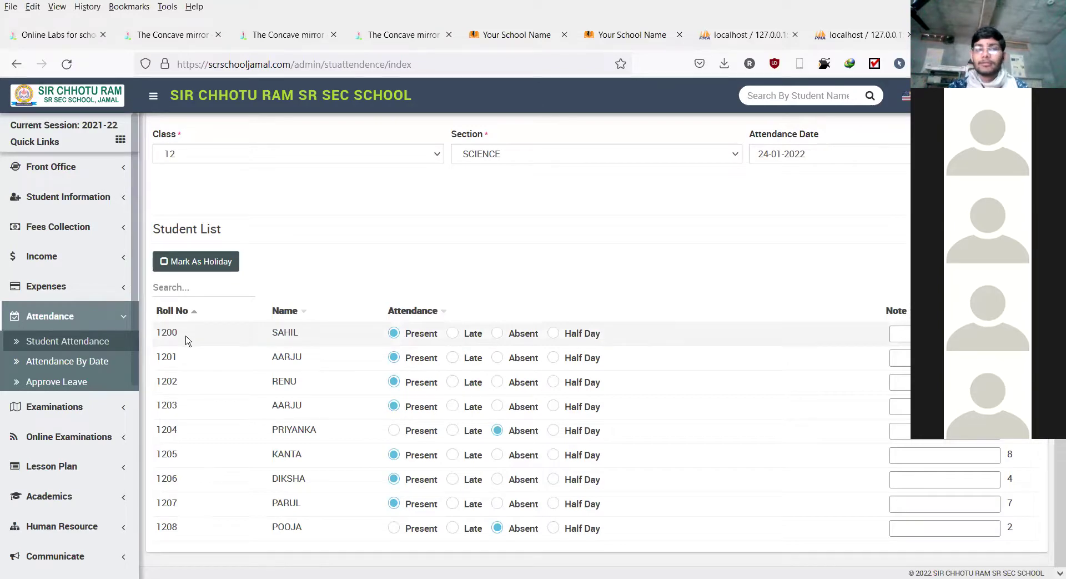
double_click(322, 338)
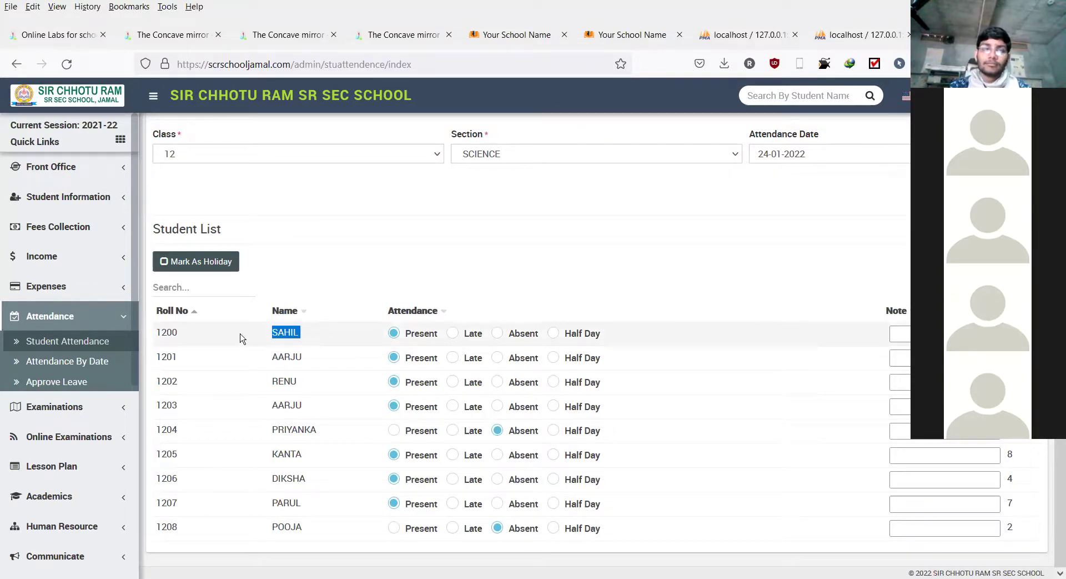
click(304, 339)
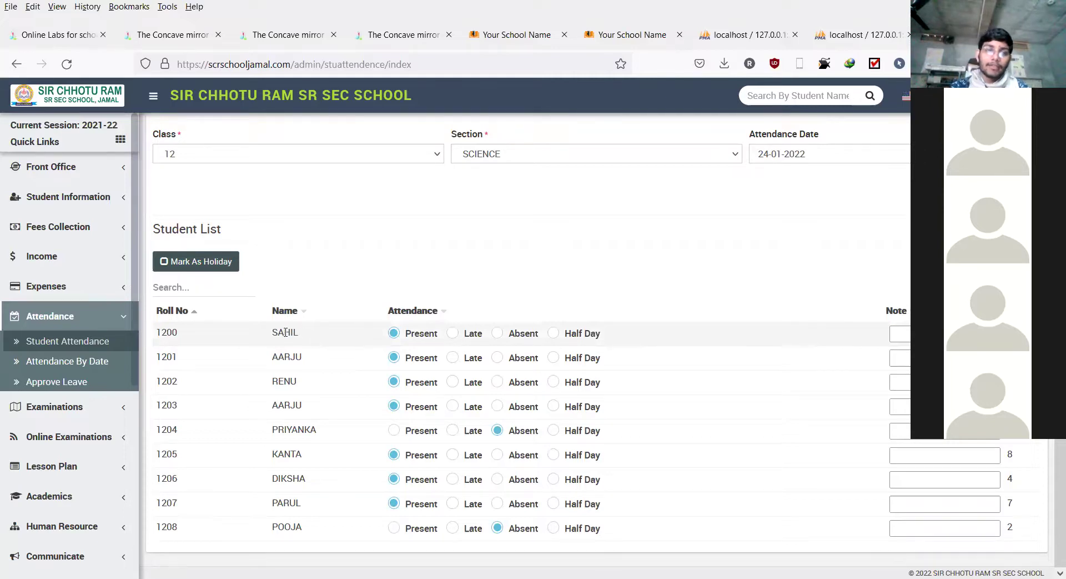
double_click(300, 339)
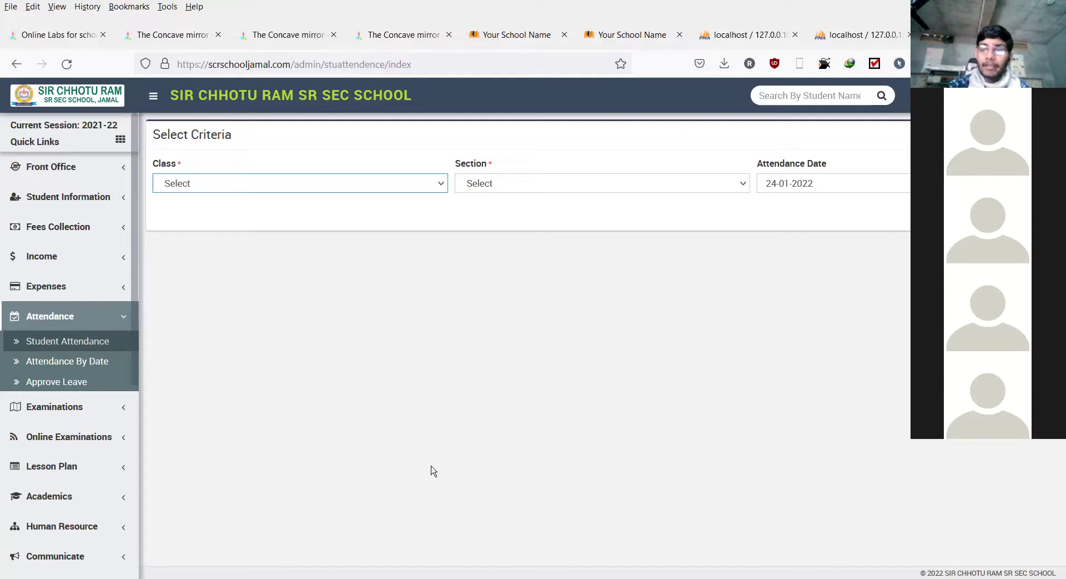
Open the Attendance section of the school's reports.
scroll(68, 533, down, 5)
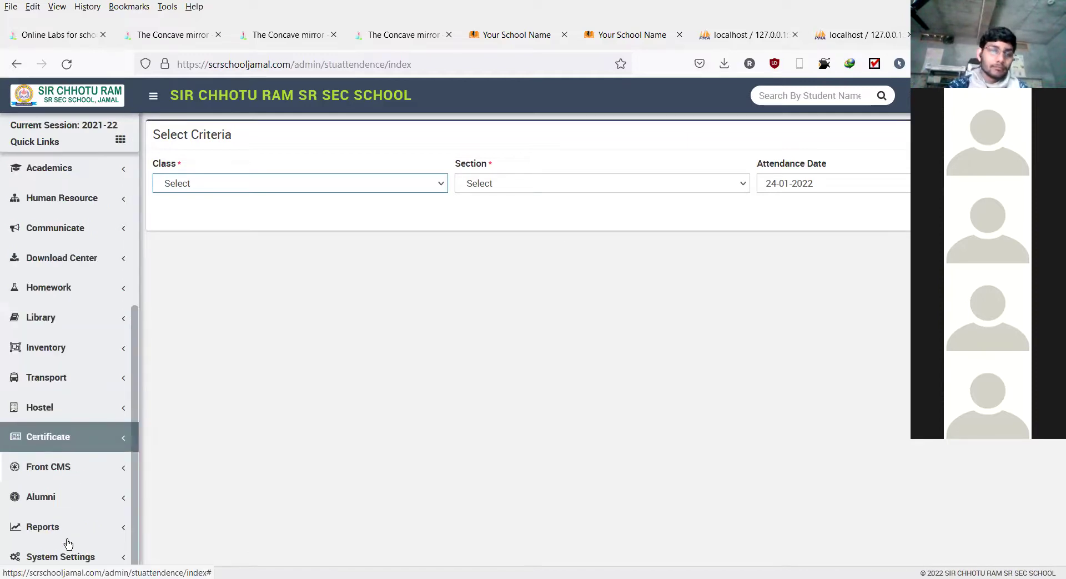
click(78, 517)
scroll(79, 508, down, 5)
click(64, 311)
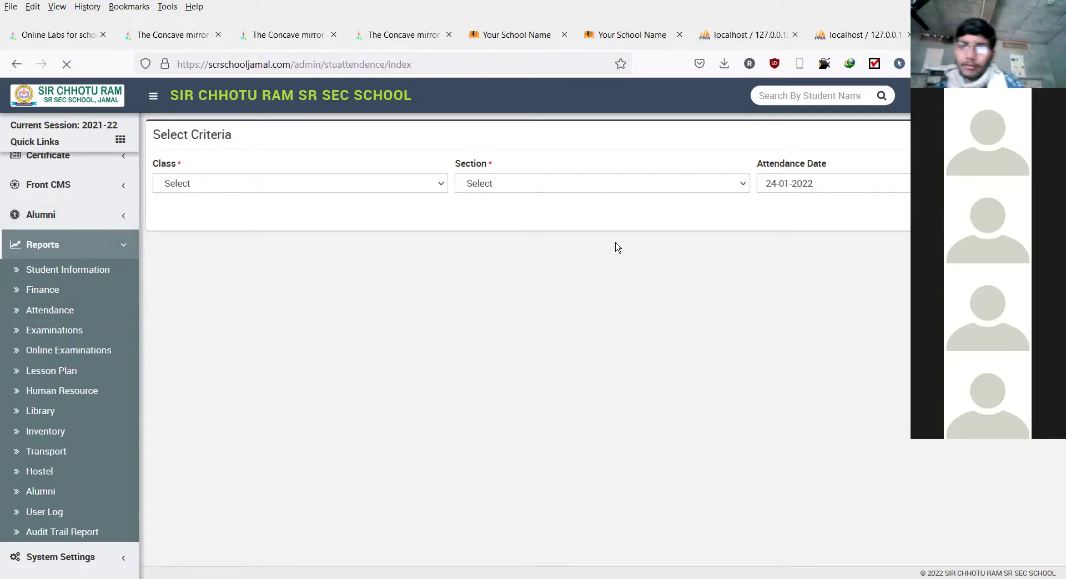
Switch to phpMyAdmin to check the staff table's query message, and return to the attendance report.
click(833, 32)
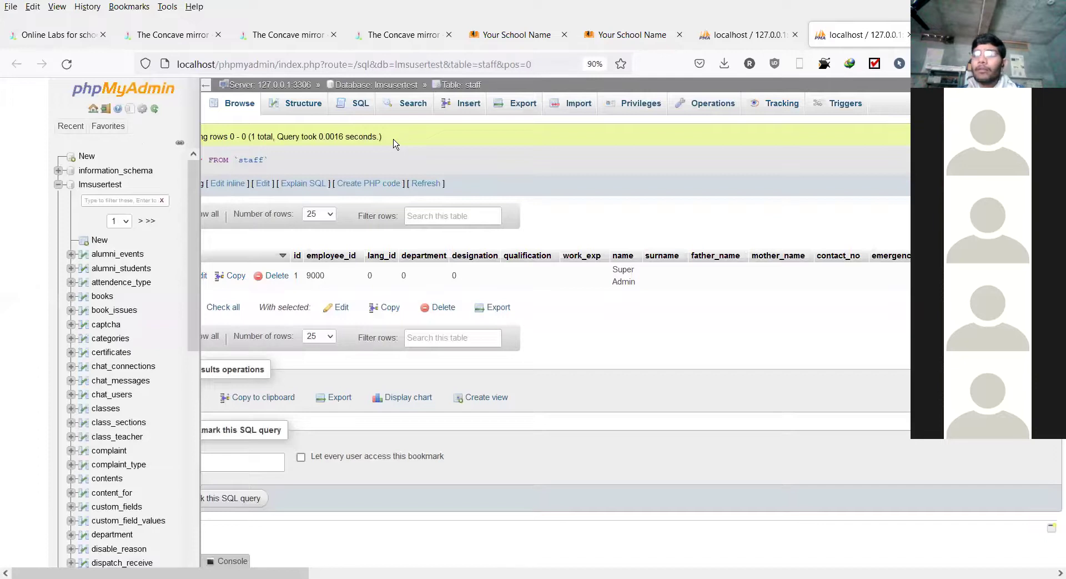
drag(246, 136, 382, 139)
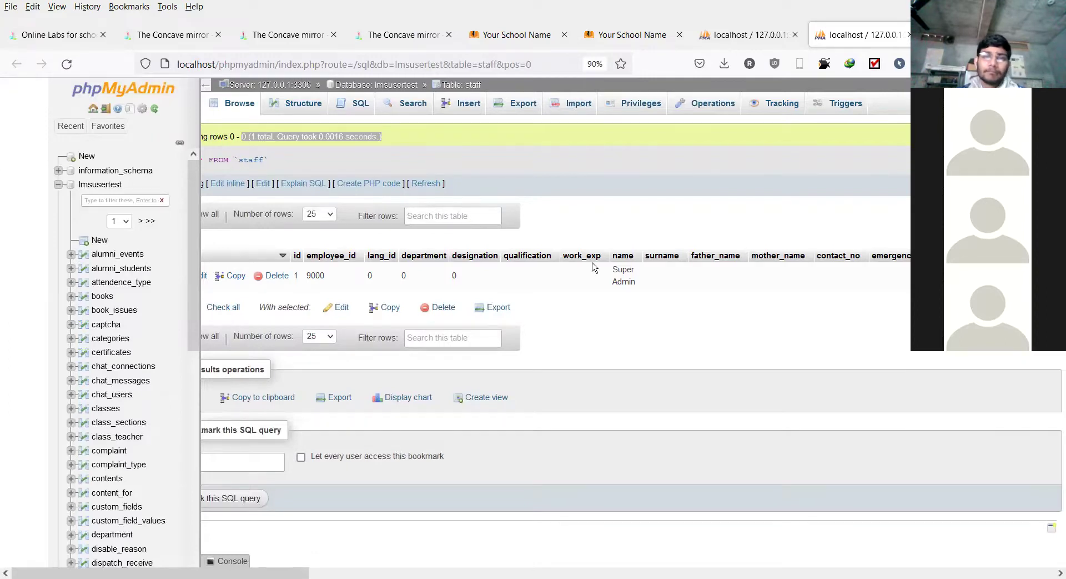
key(alt+Tab)
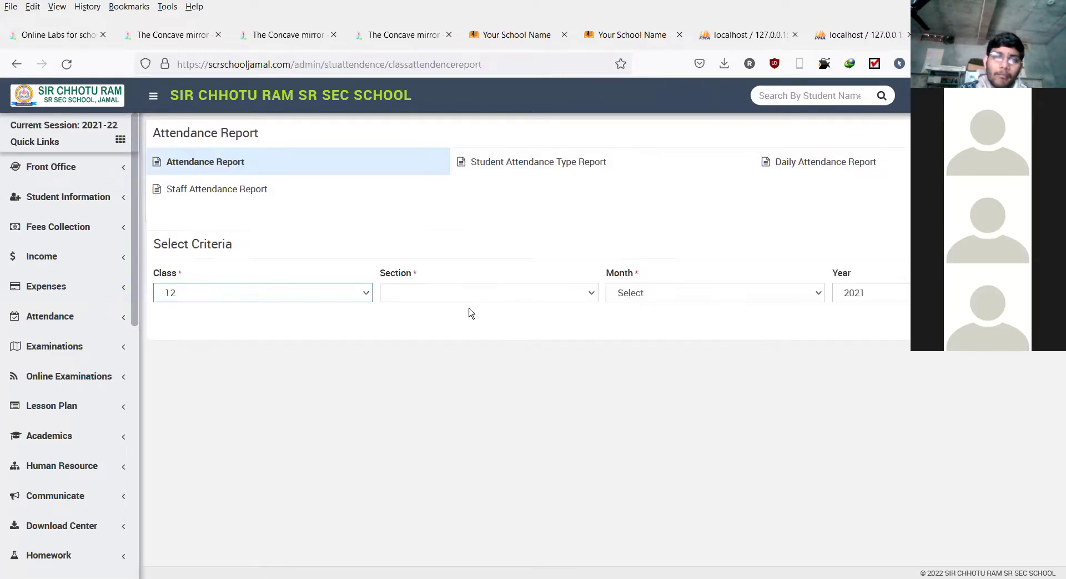
Generate the Attendance Report for class 12, section SCIENCE, January 2022, and review all the students' rows.
key(Tab)
key(s)
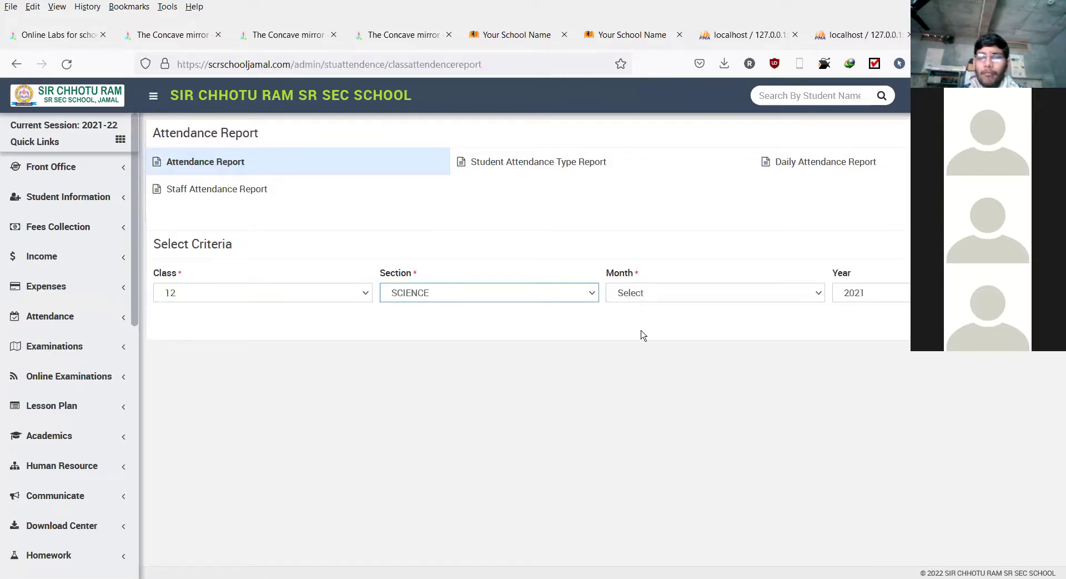
key(Tab)
key(j)
key(Tab)
key(Down)
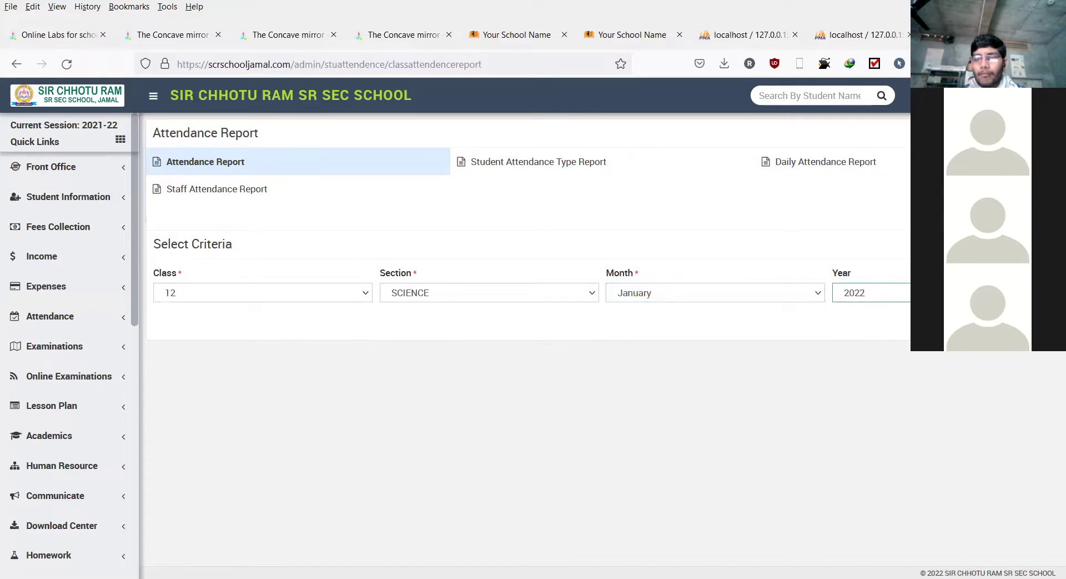
key(Return)
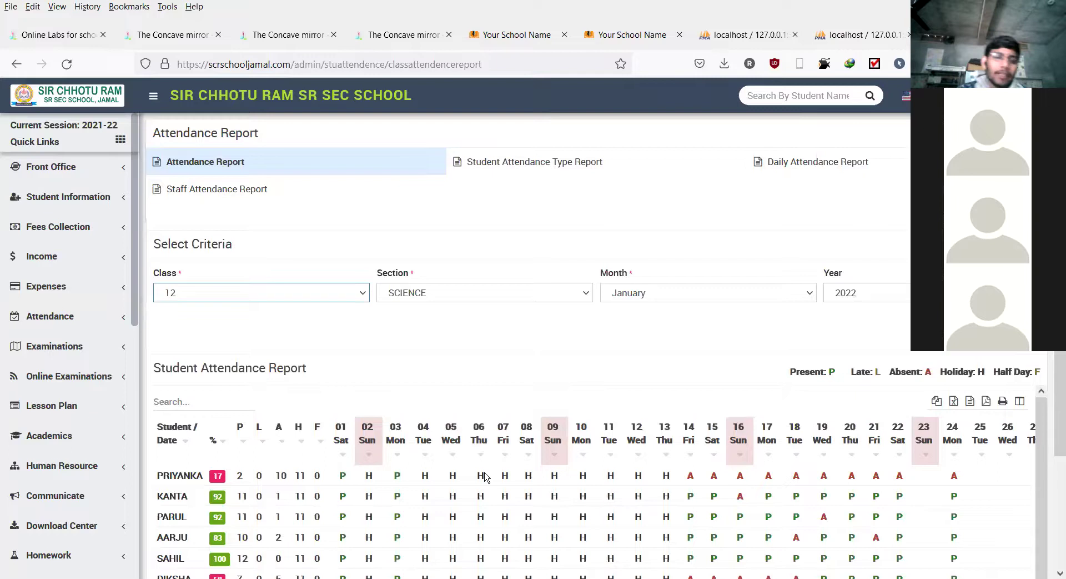
scroll(433, 389, down, 1)
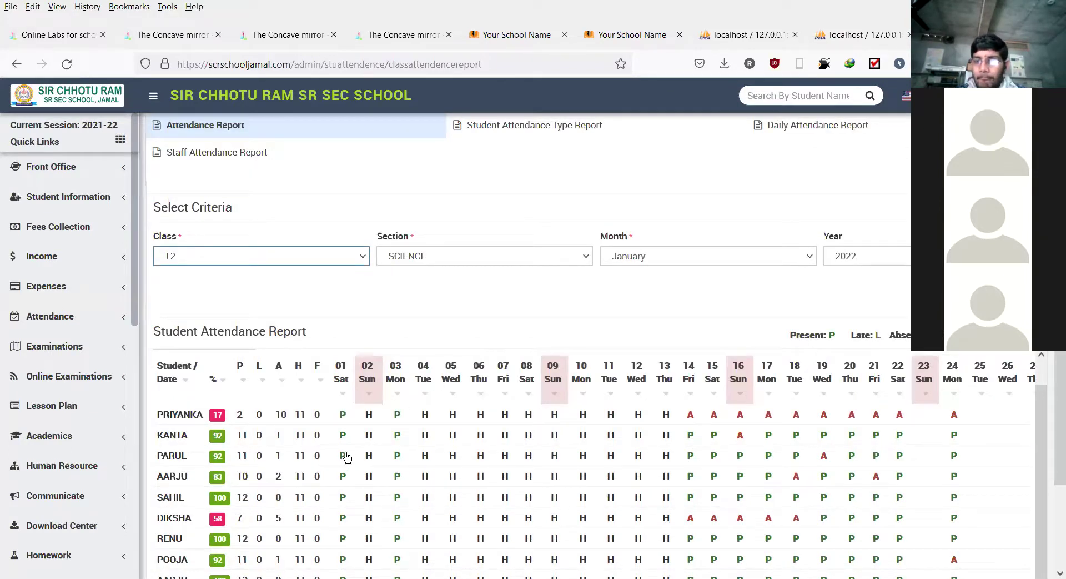
scroll(391, 420, down, 3)
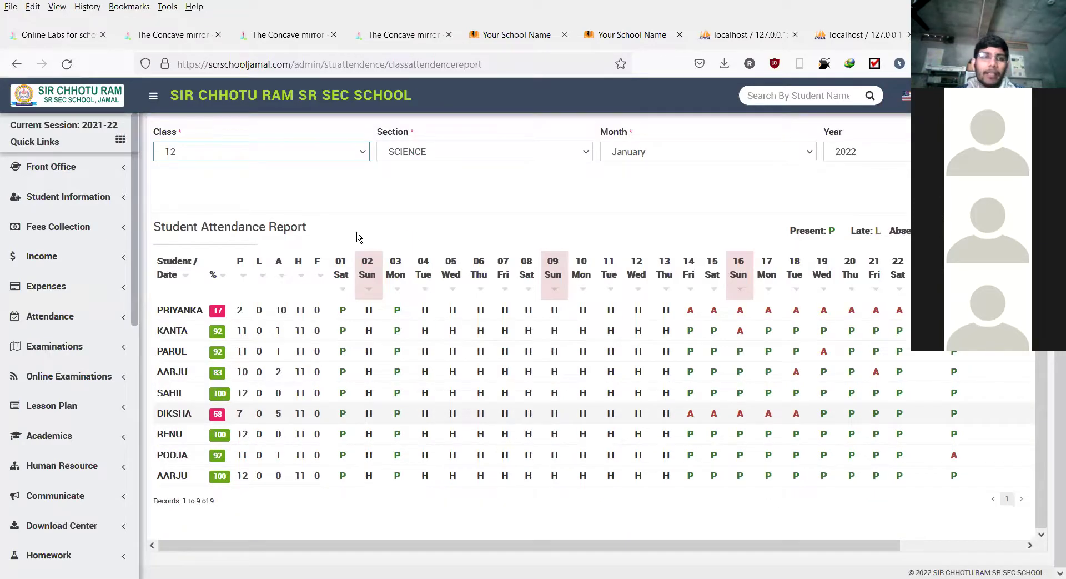
scroll(67, 240, up, 3)
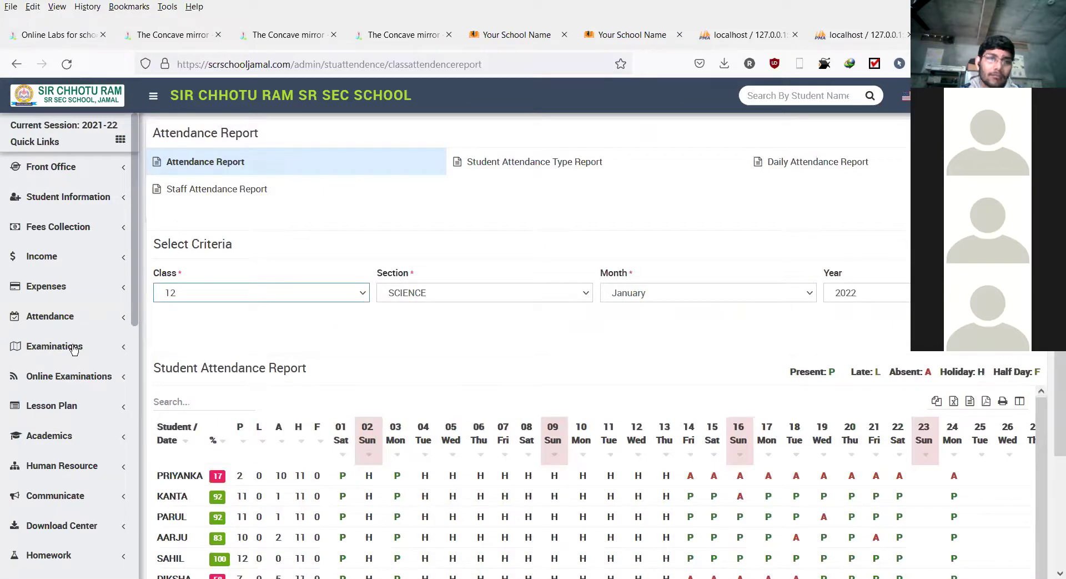
Return to Student Attendance and reselect class 12 after switching briefly to class 11.
click(74, 316)
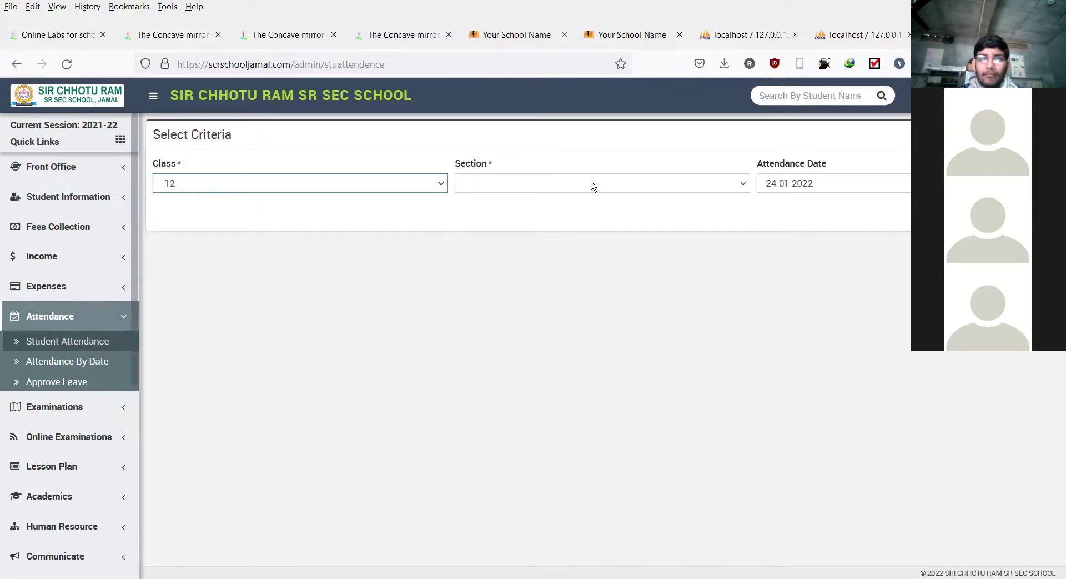
click(311, 185)
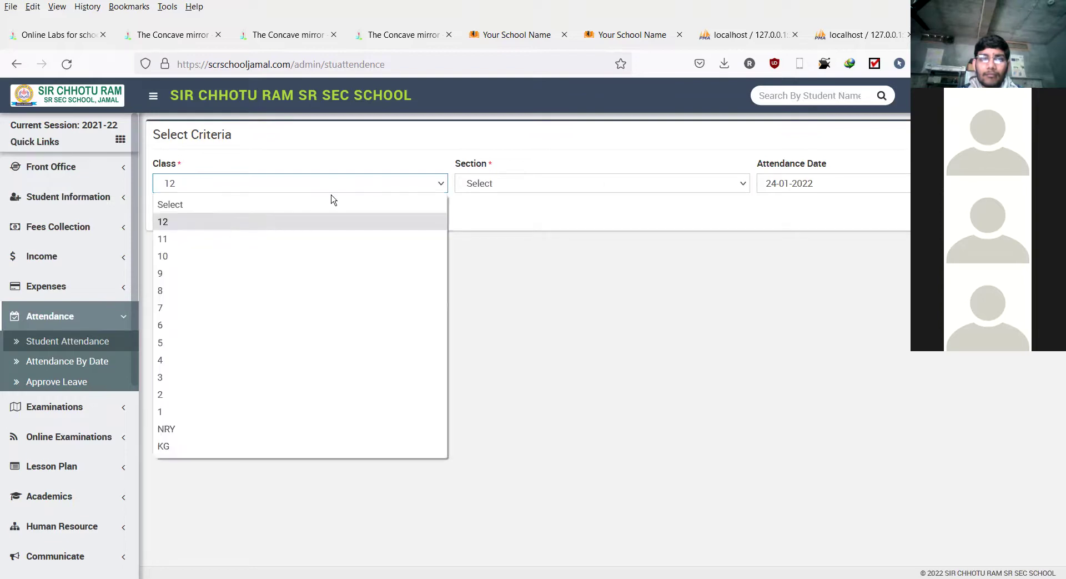
key(Down)
key(Return)
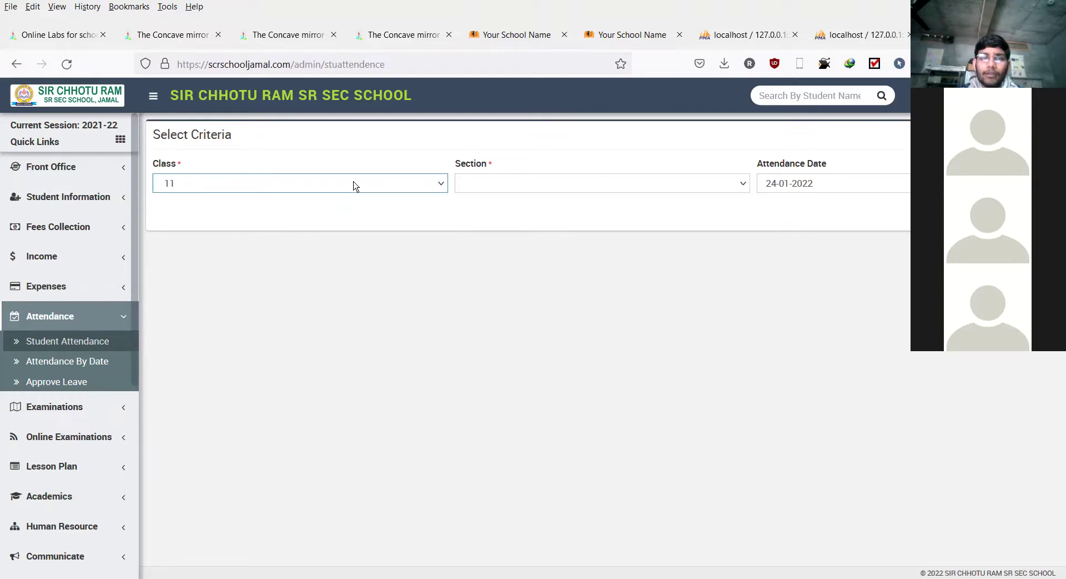
key(alt+Down)
key(Up)
key(Return)
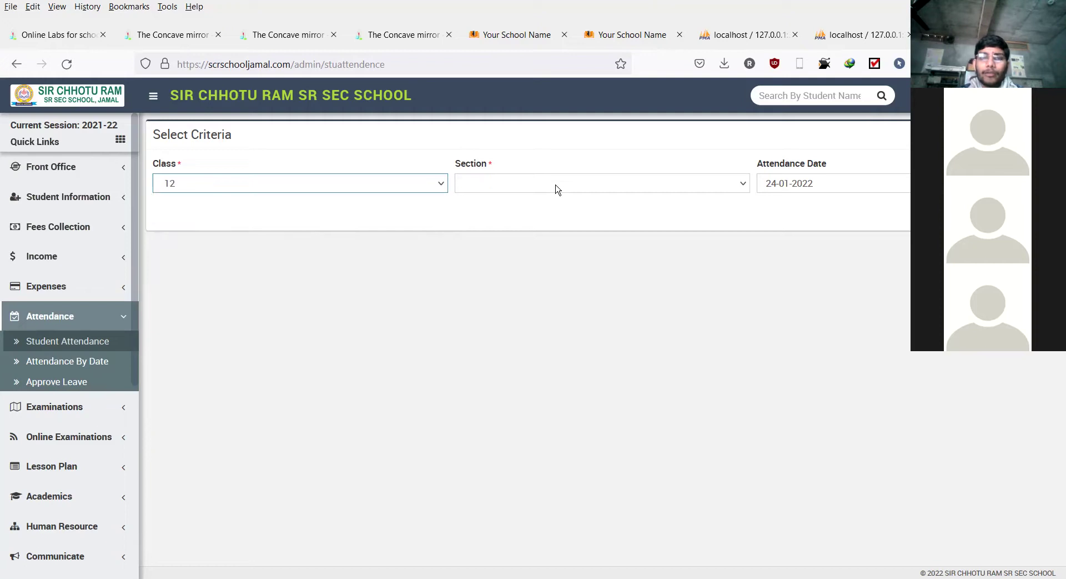
Set the attendance date to 23-01-2022.
click(557, 153)
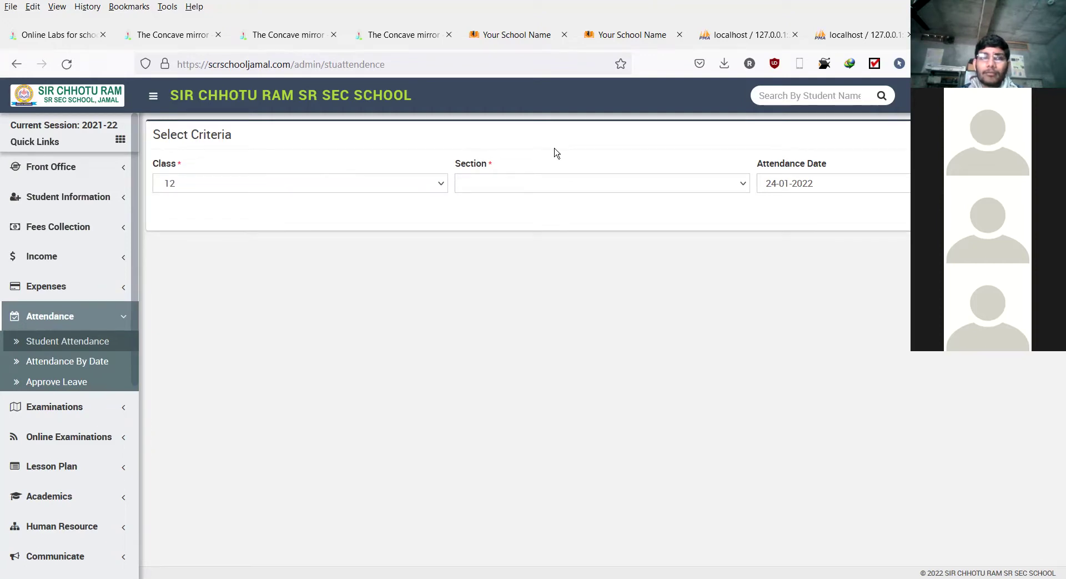
click(542, 185)
click(765, 184)
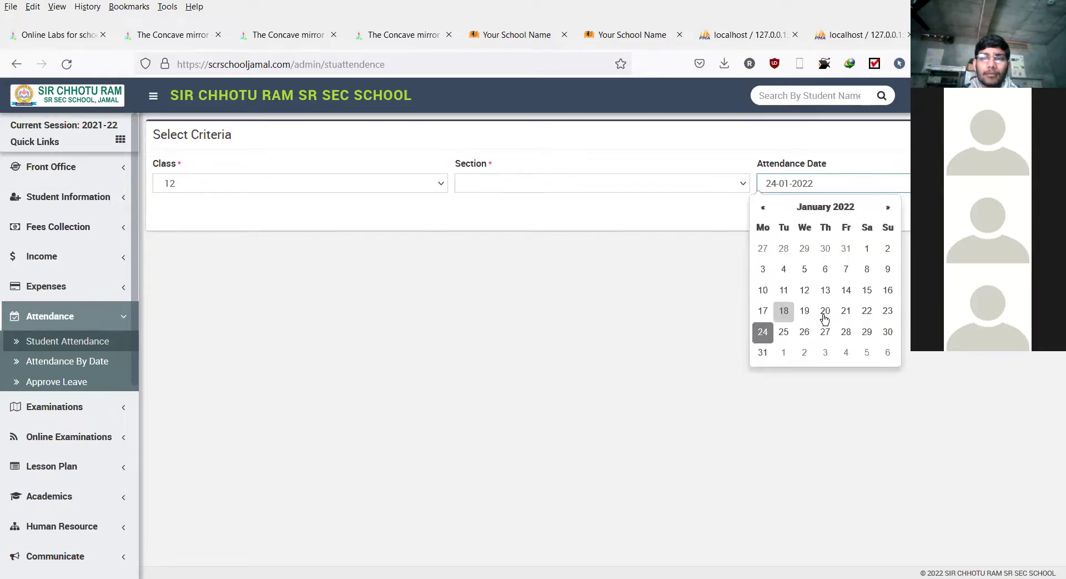
click(887, 313)
Try to reload the section options by switching the class to 10 and back to 12.
click(378, 188)
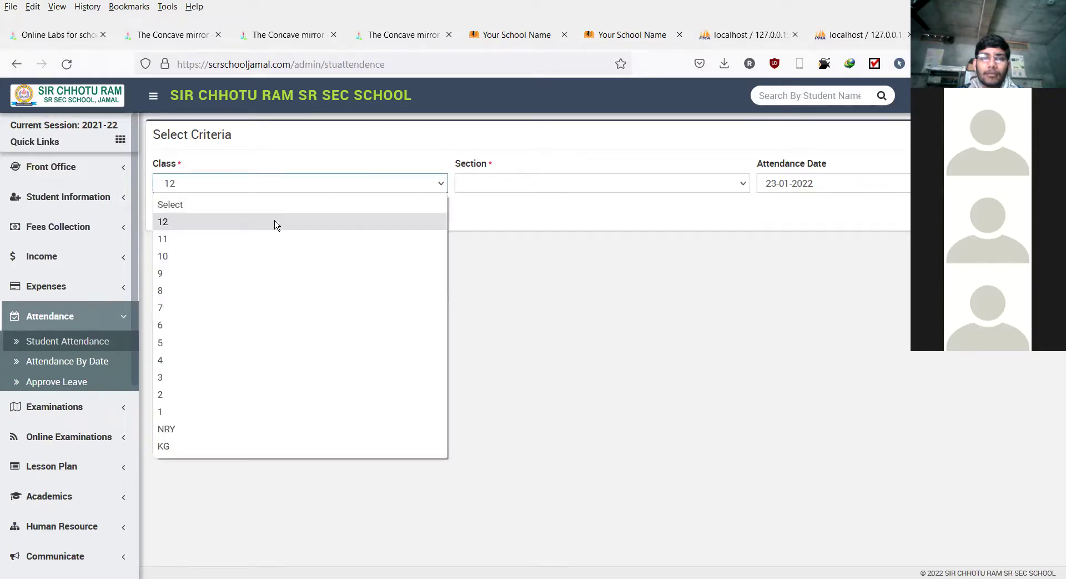
click(222, 254)
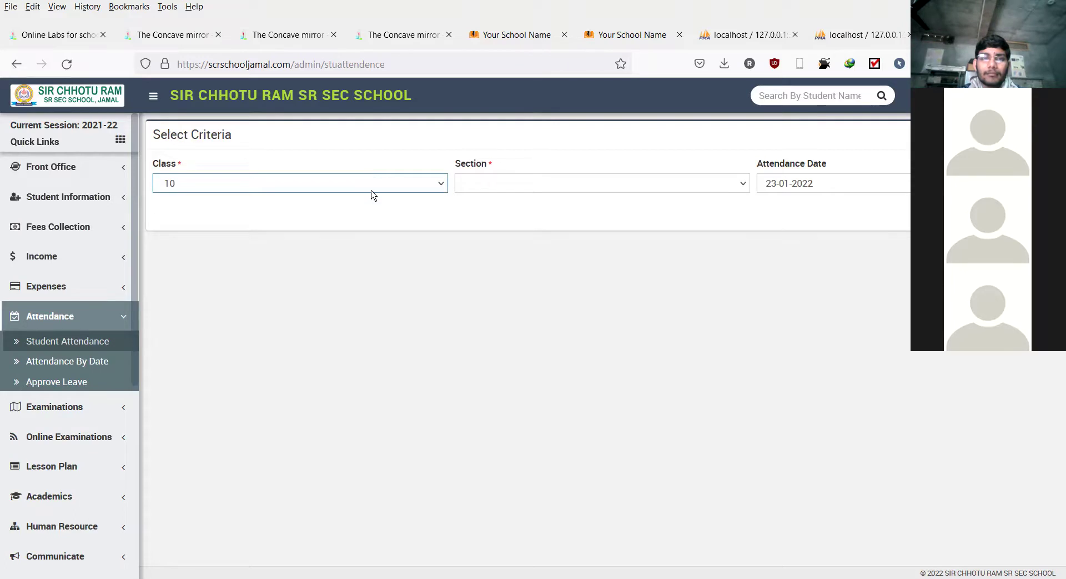
click(376, 216)
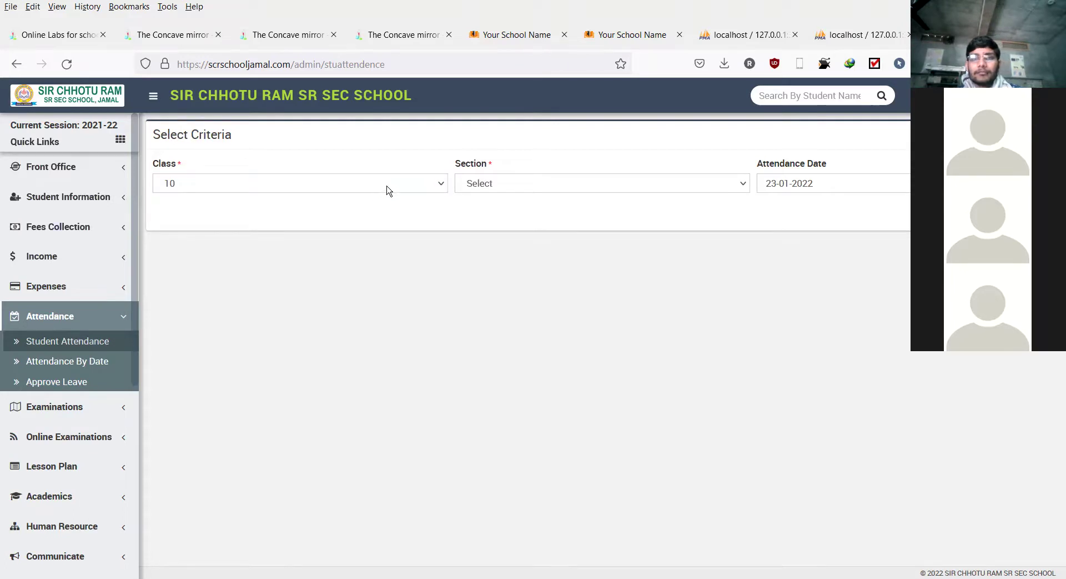
click(387, 190)
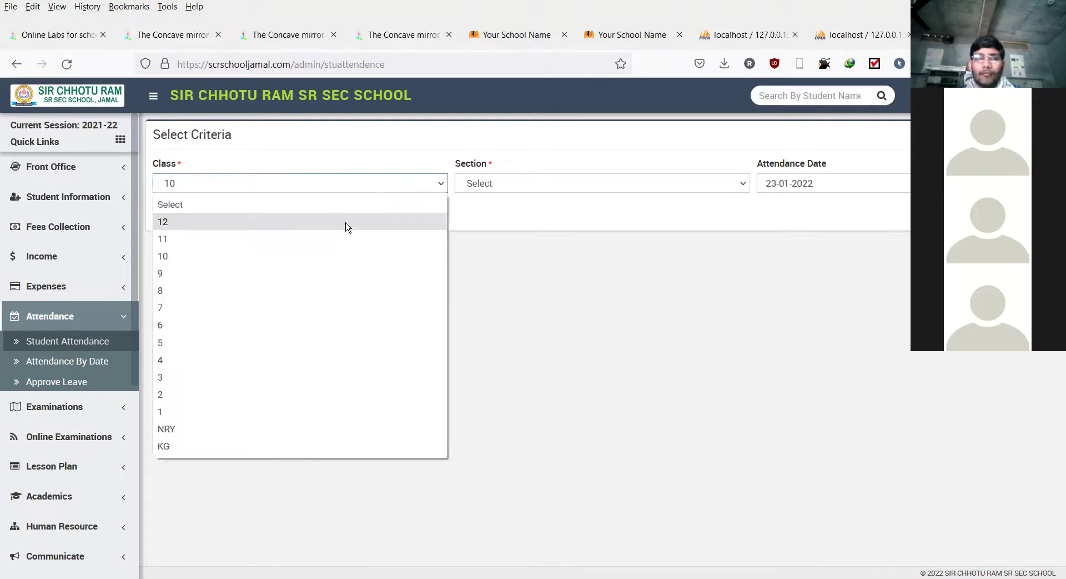
click(267, 228)
click(434, 226)
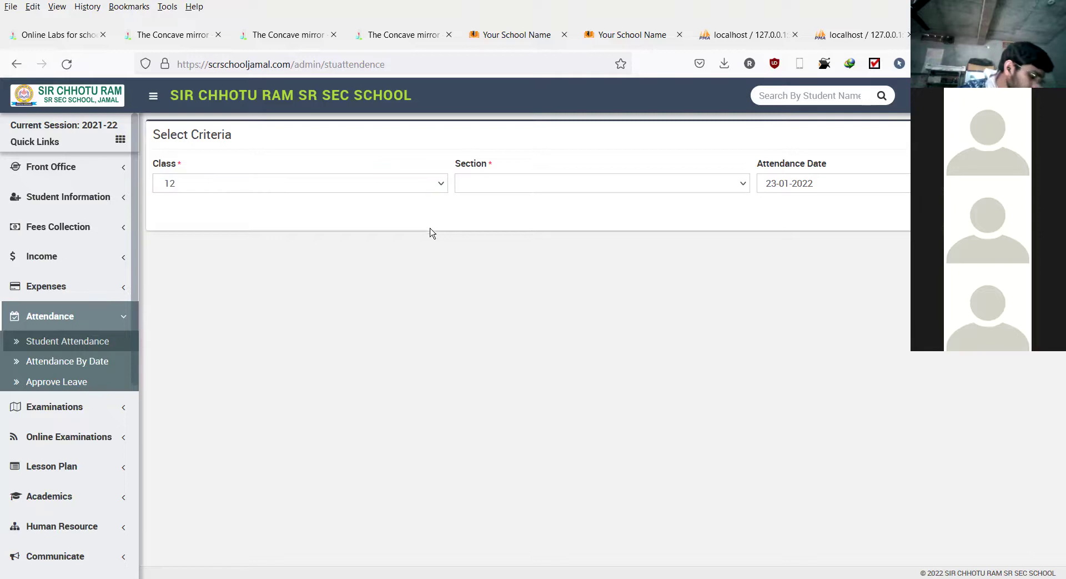